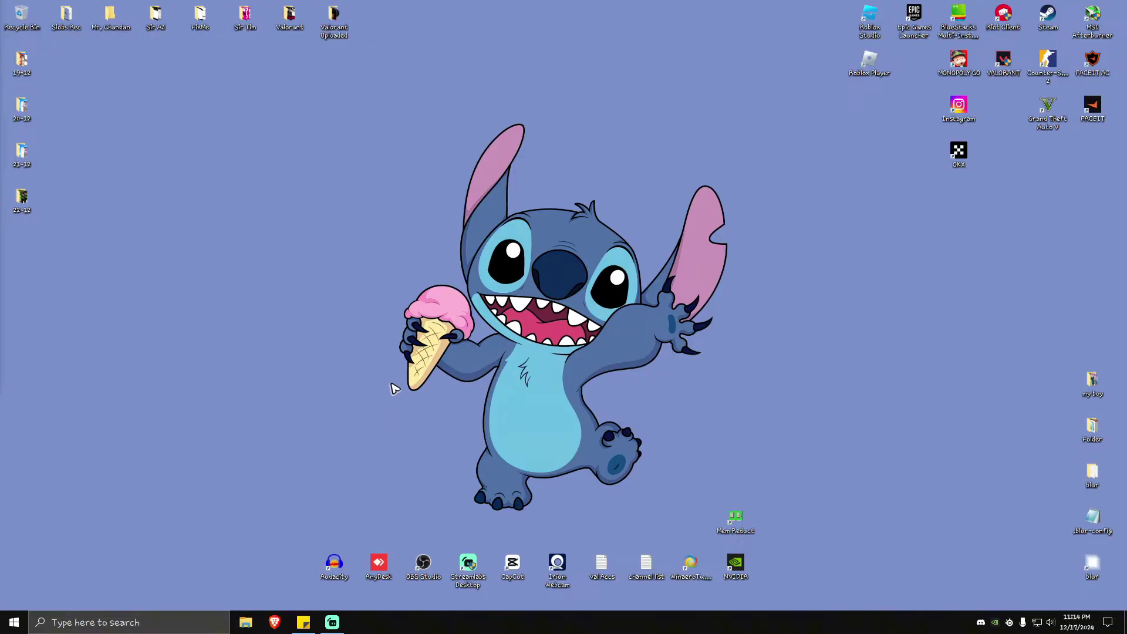
Search 'speed test' in Brave and run Google's speed test, which measures 17.7 Mbps download.
left_click(287, 621)
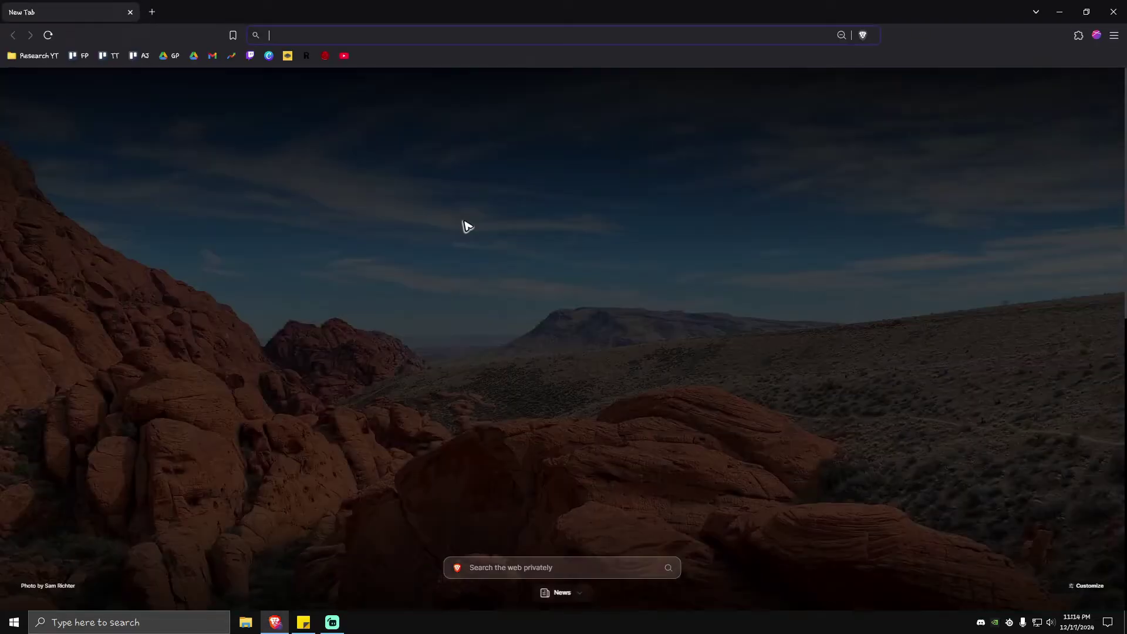
left_click(324, 41)
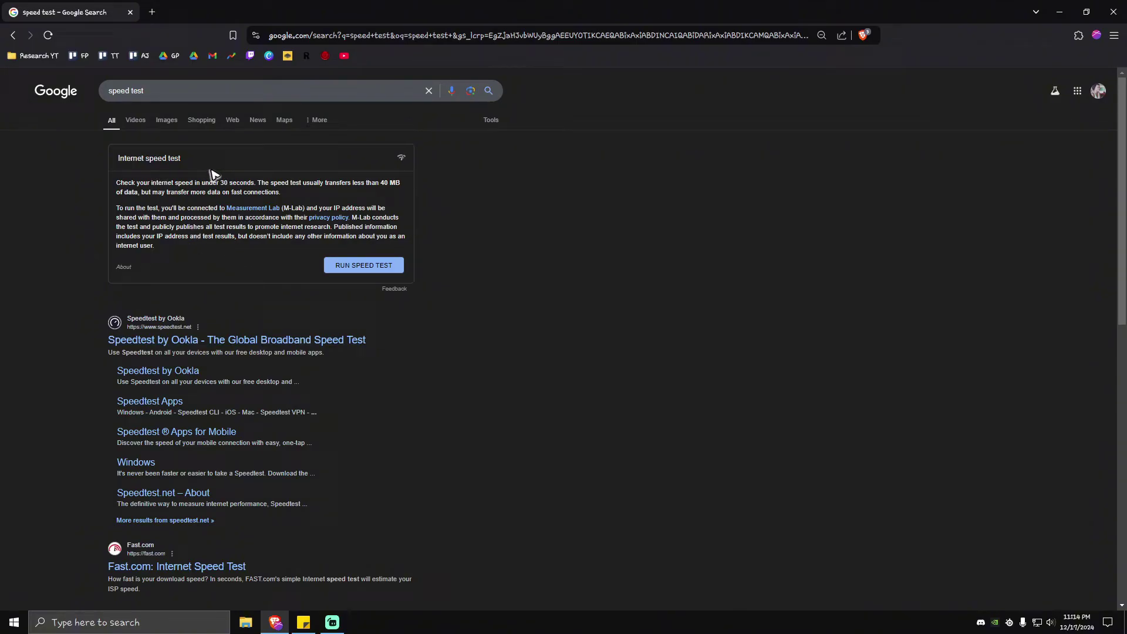
left_click(204, 329)
left_click(369, 265)
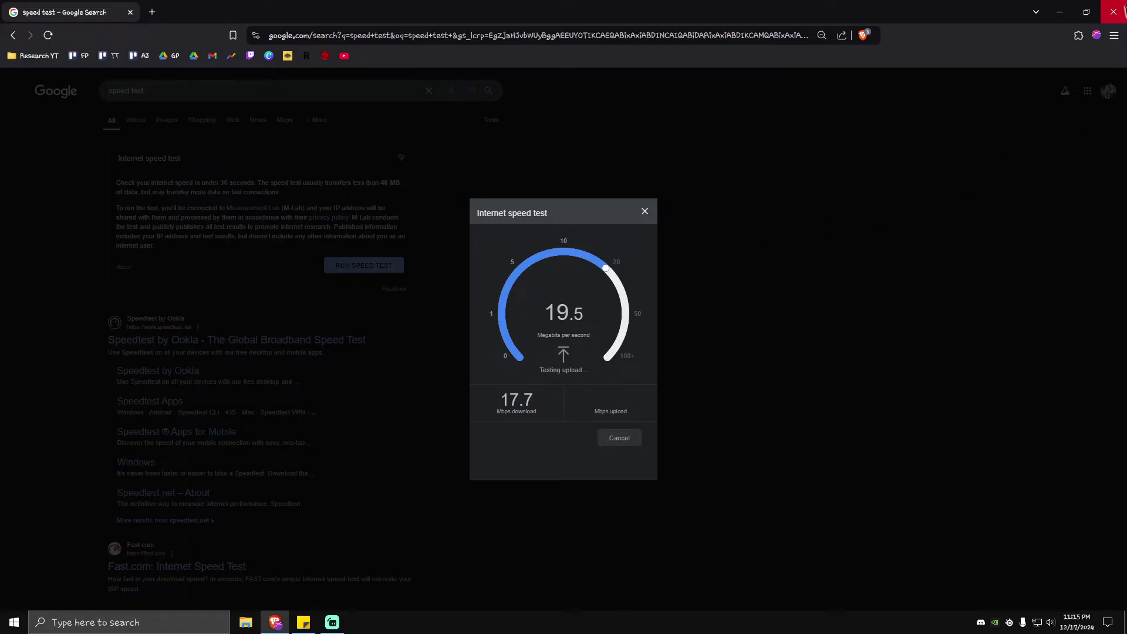
Close Brave, refresh the desktop, and search 'cmd' to launch Command Prompt as administrator.
left_click(1119, 7)
right_click(273, 205)
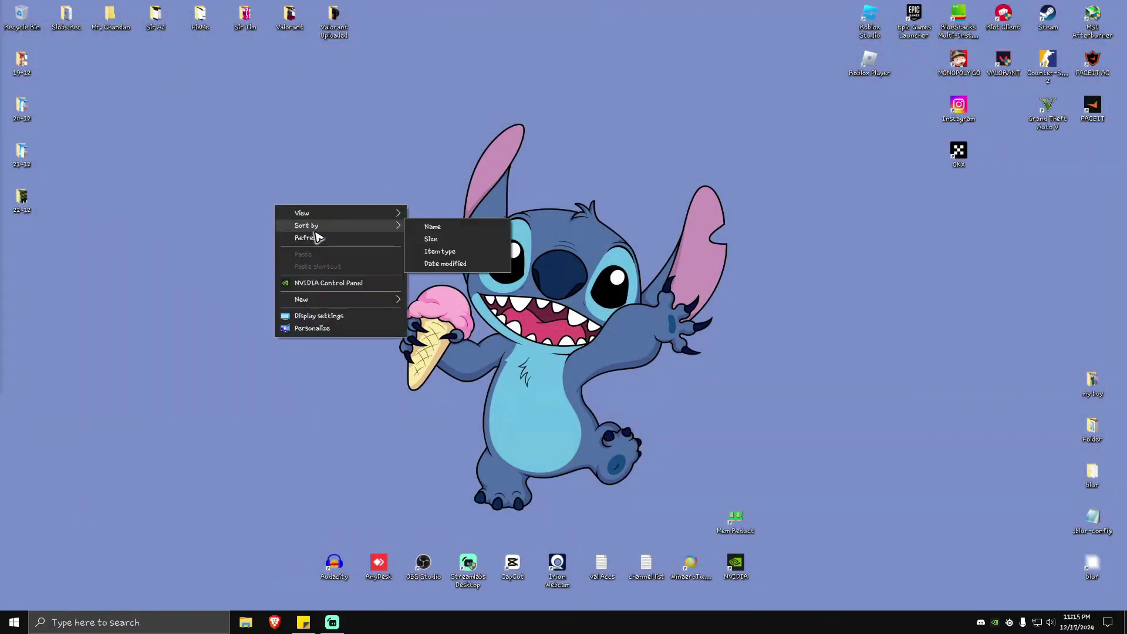
left_click(323, 238)
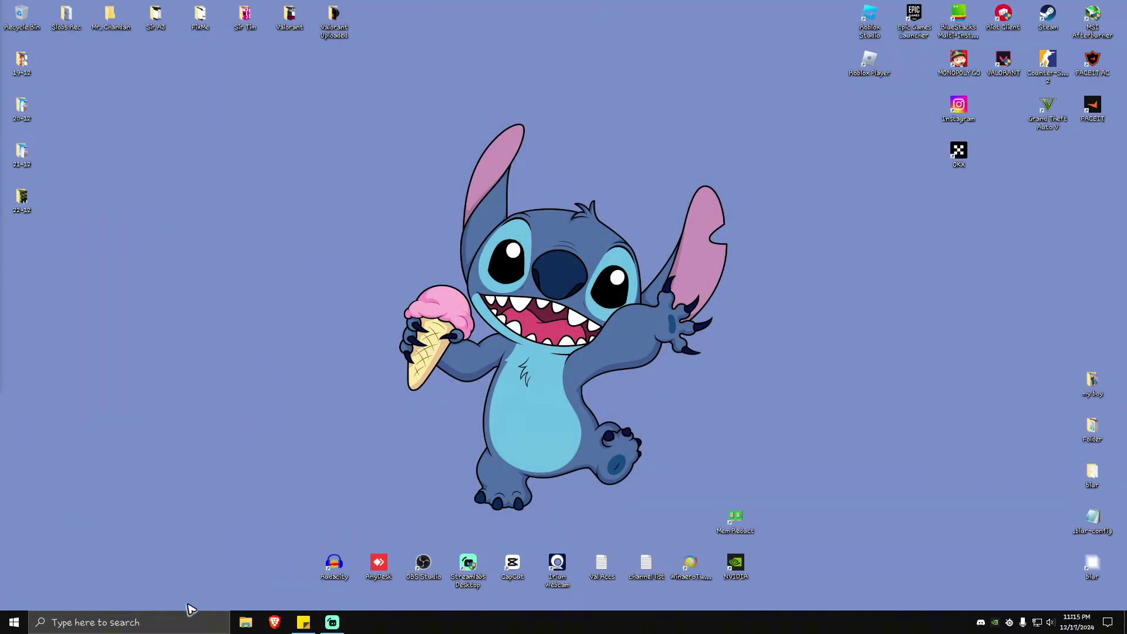
left_click(156, 627)
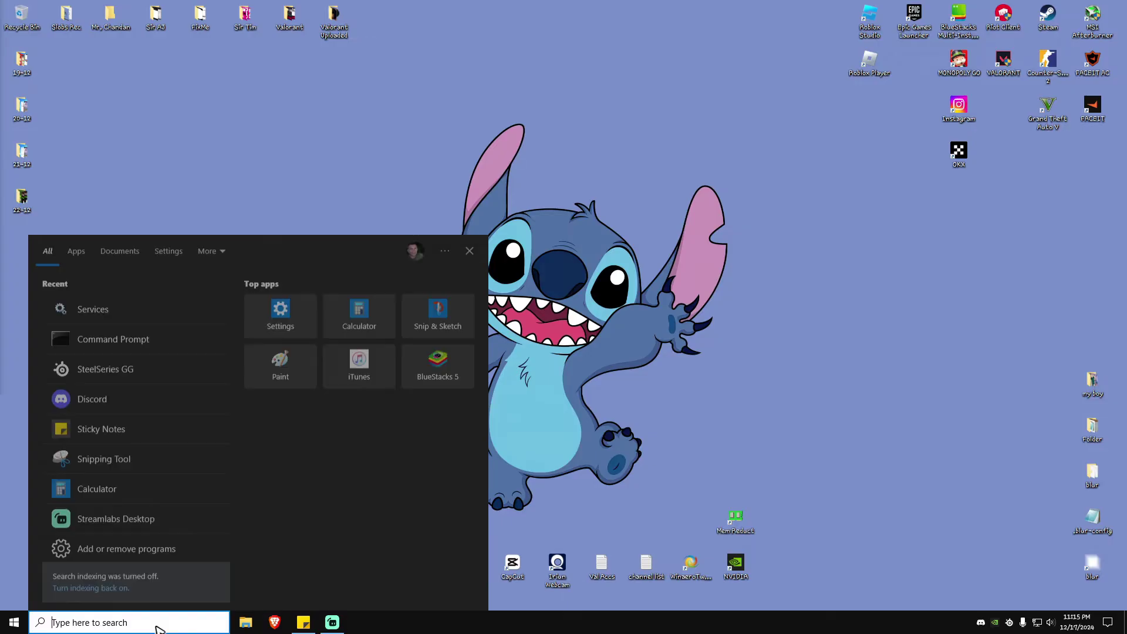
type("cmd")
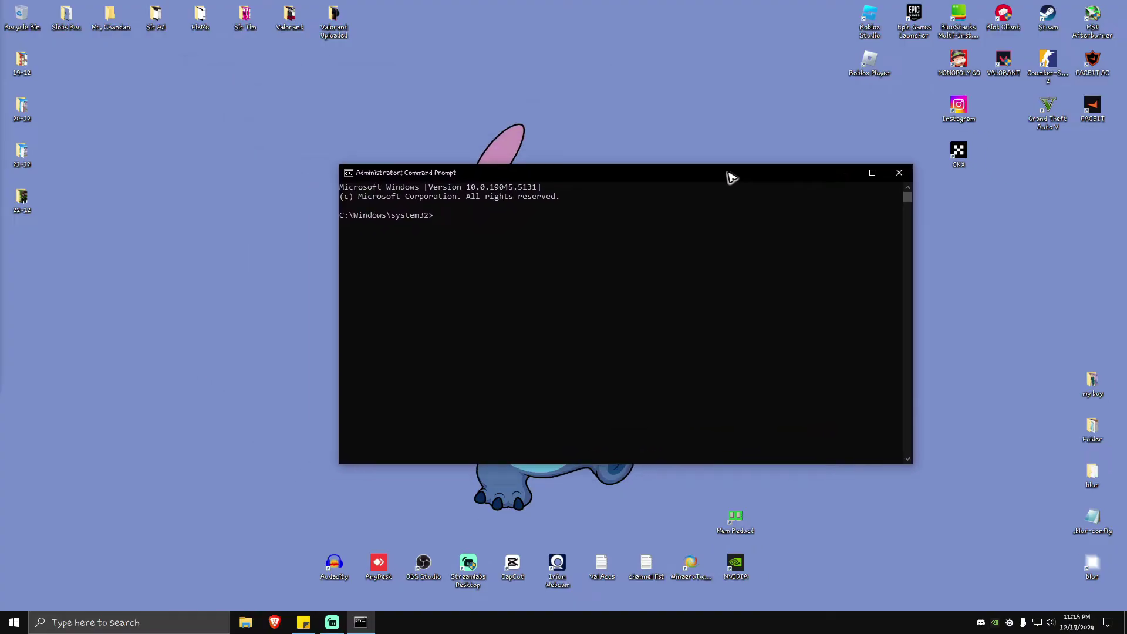
Stretch the console to full height and run ipconfig /flushdns, /release and /renew.
left_click_drag(709, 168, 622, 13)
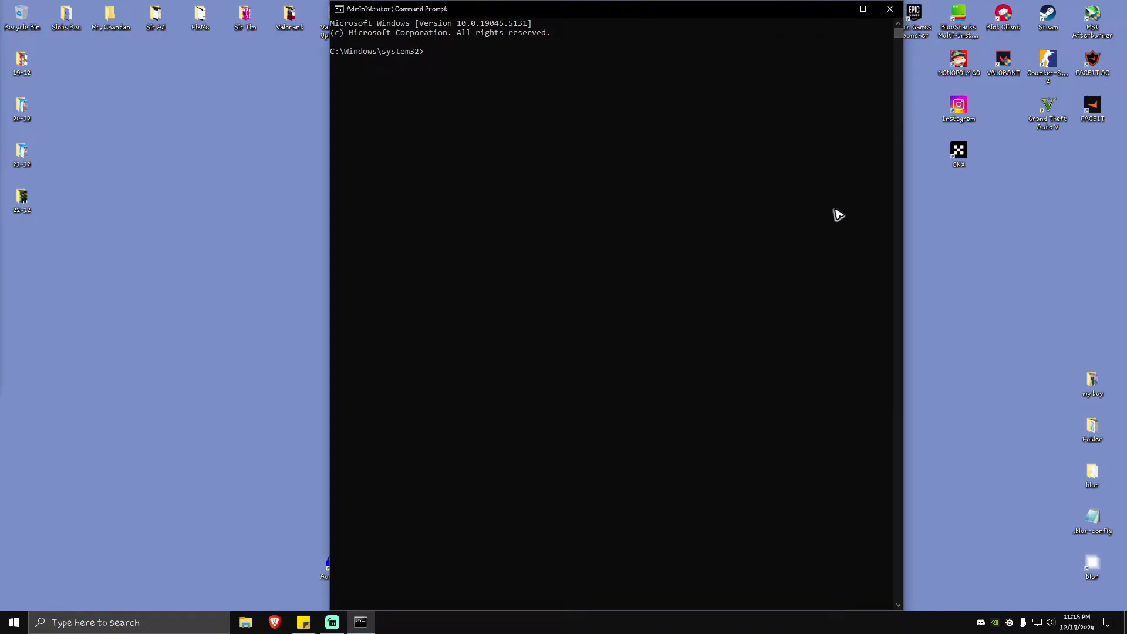
type("ipconfig /flushdns")
key("Return")
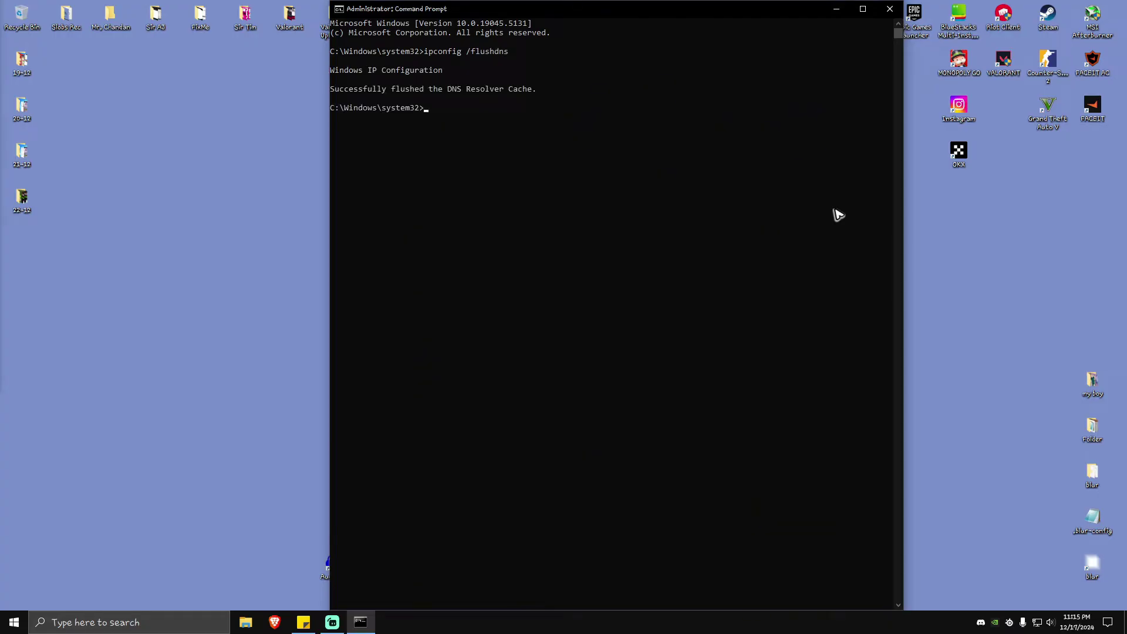
type("ipconfig /release")
key("Return")
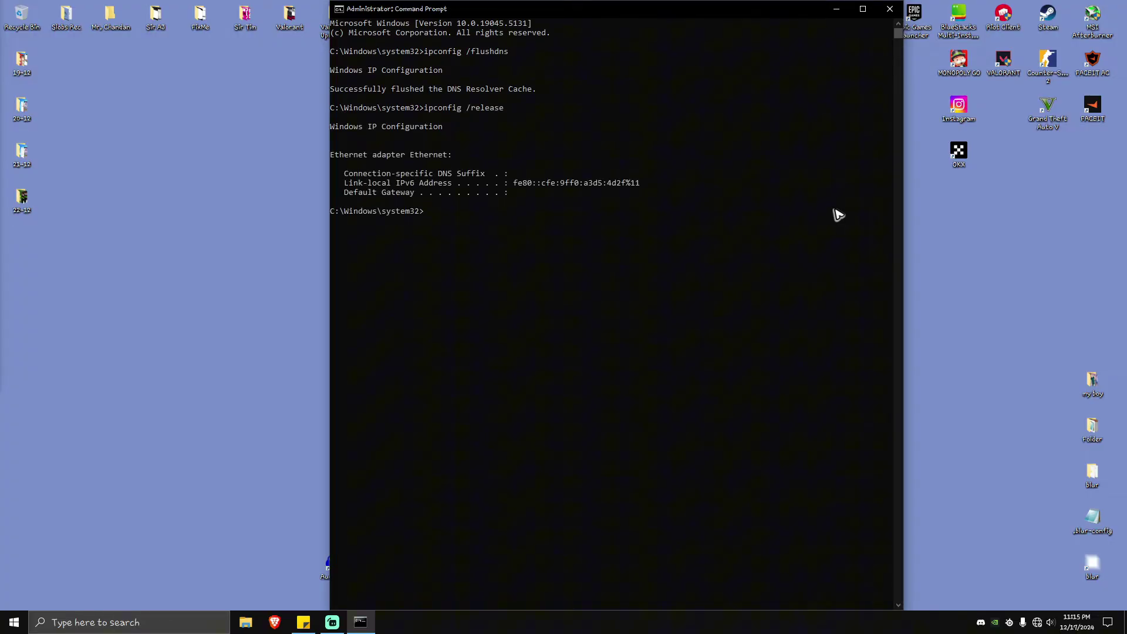
type("ipconfig /renew")
key("Return")
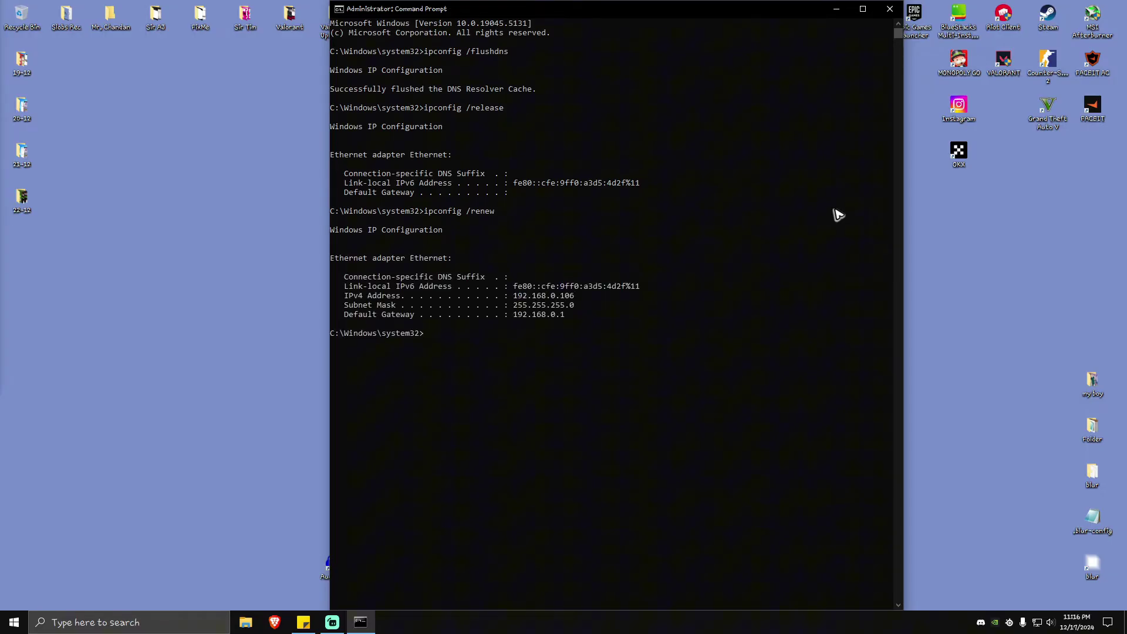
Run netsh winsock reset and netsh int ip reset, then exit Command Prompt.
type("netsh winsok")
key("BackSpace")
type("ck resenet")
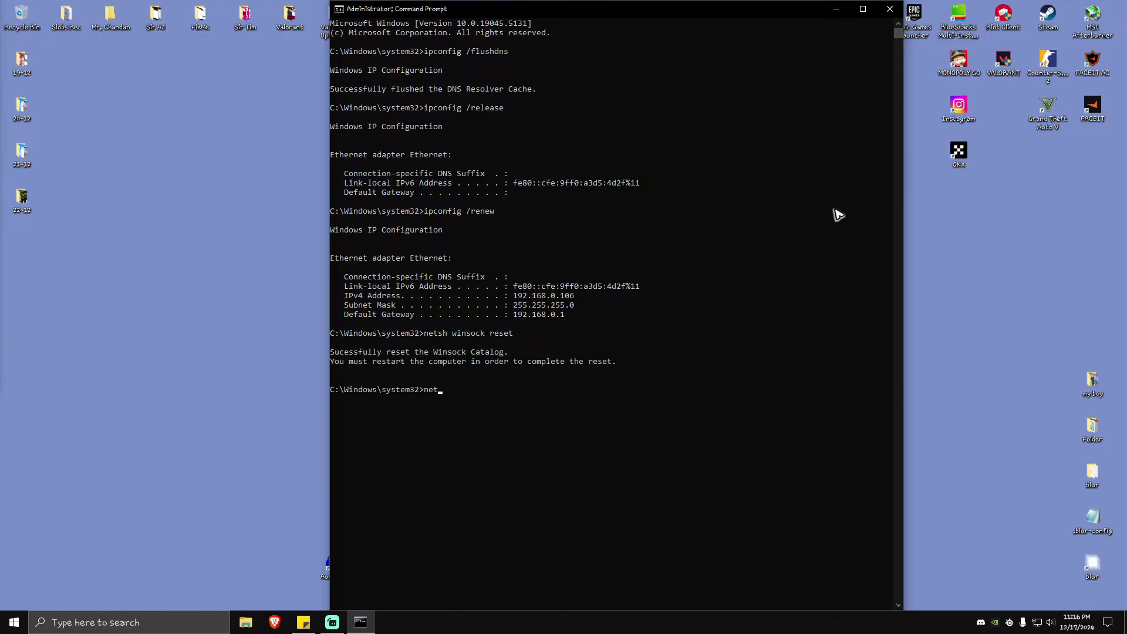
type("sh int ip reset")
key("Return")
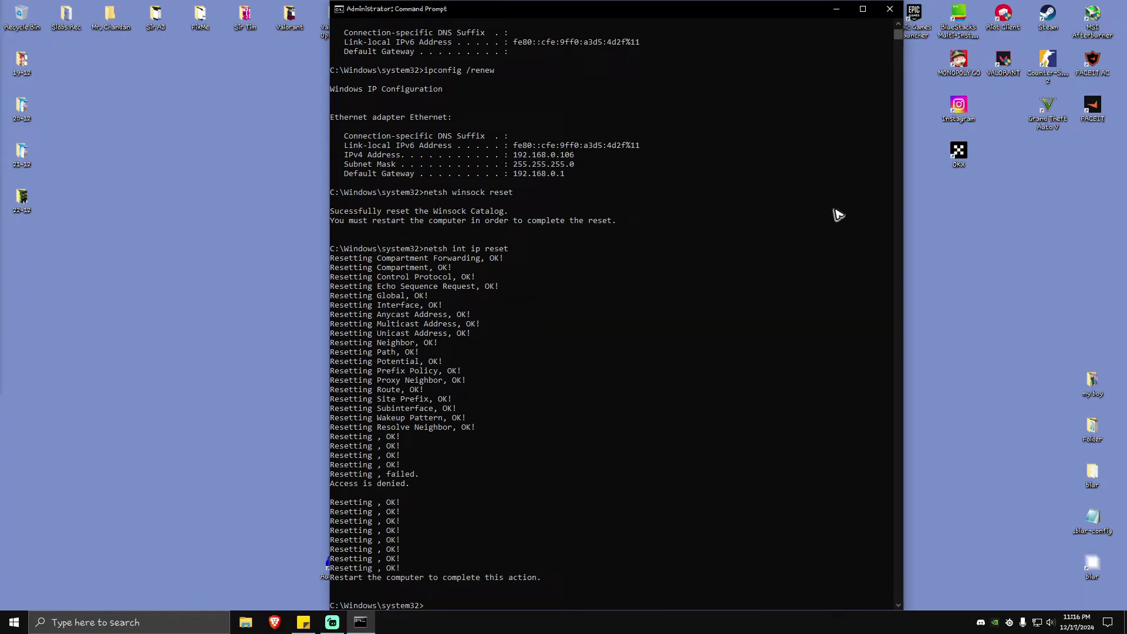
type("exit")
key("Return")
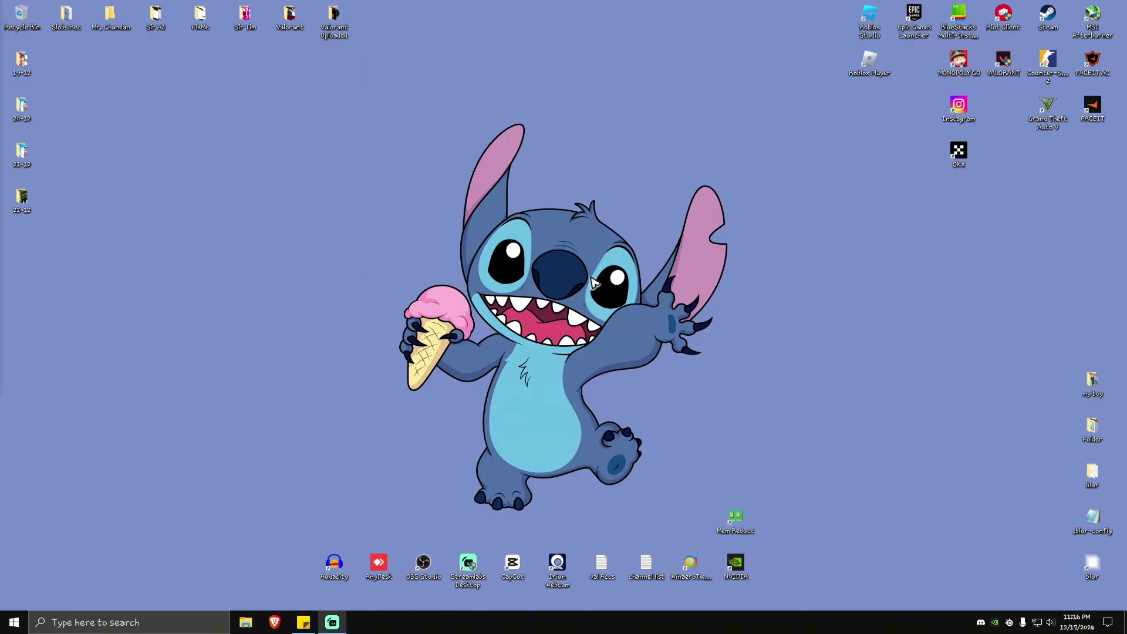
Restart the PC from the Start menu's power options to apply the network reset.
left_click(17, 621)
left_click(24, 606)
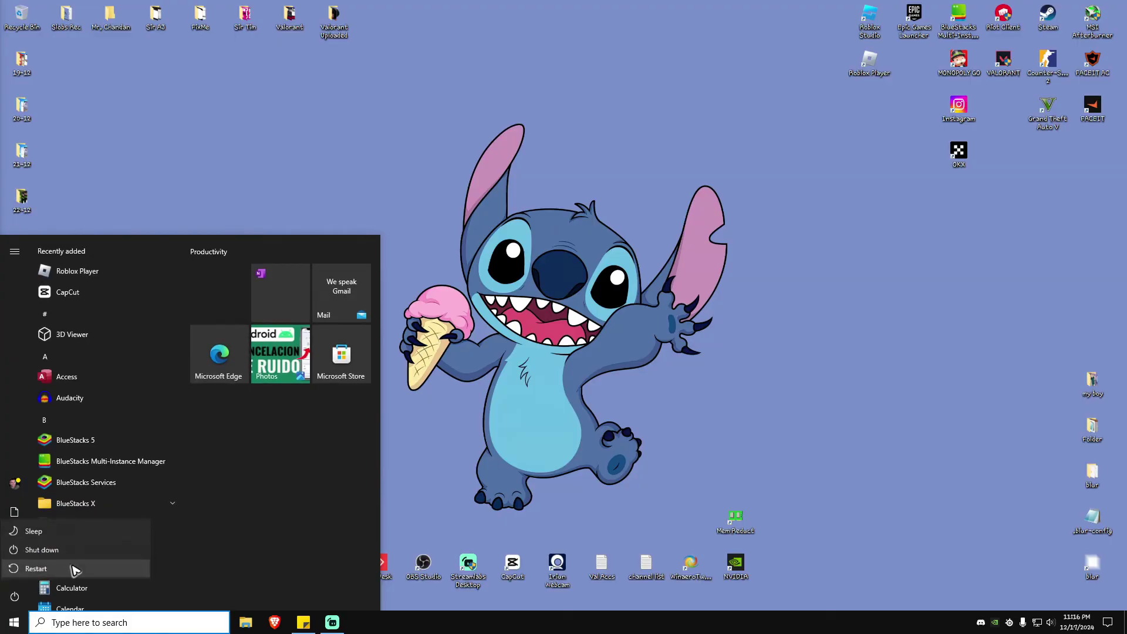
left_click(495, 358)
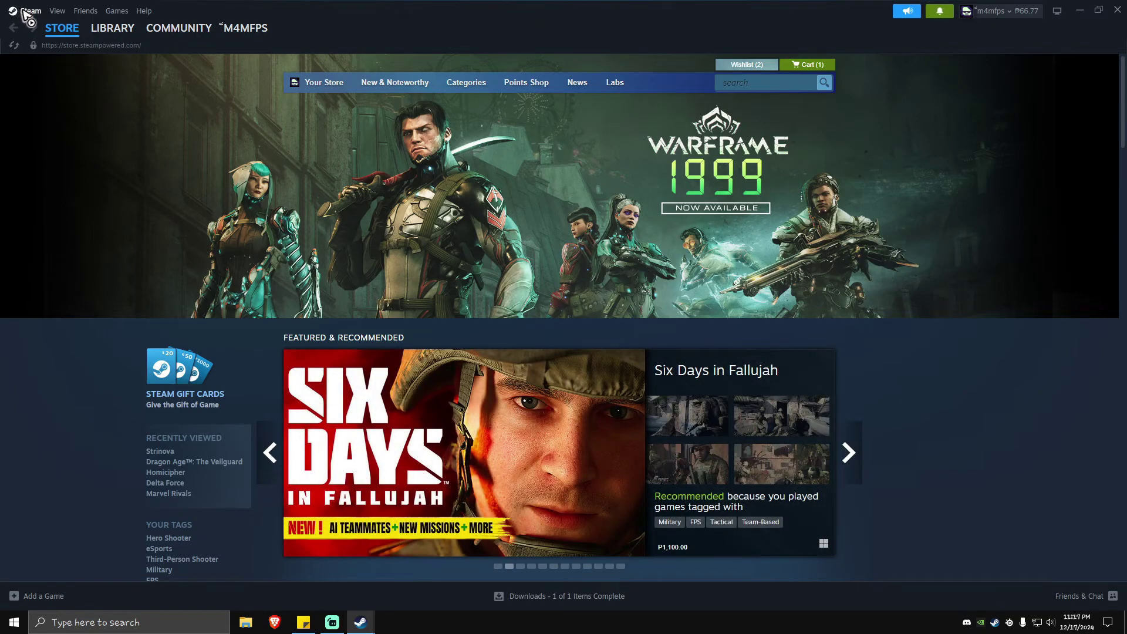
Clear Steam's download cache under Settings > Downloads and close the settings window.
left_click(25, 11)
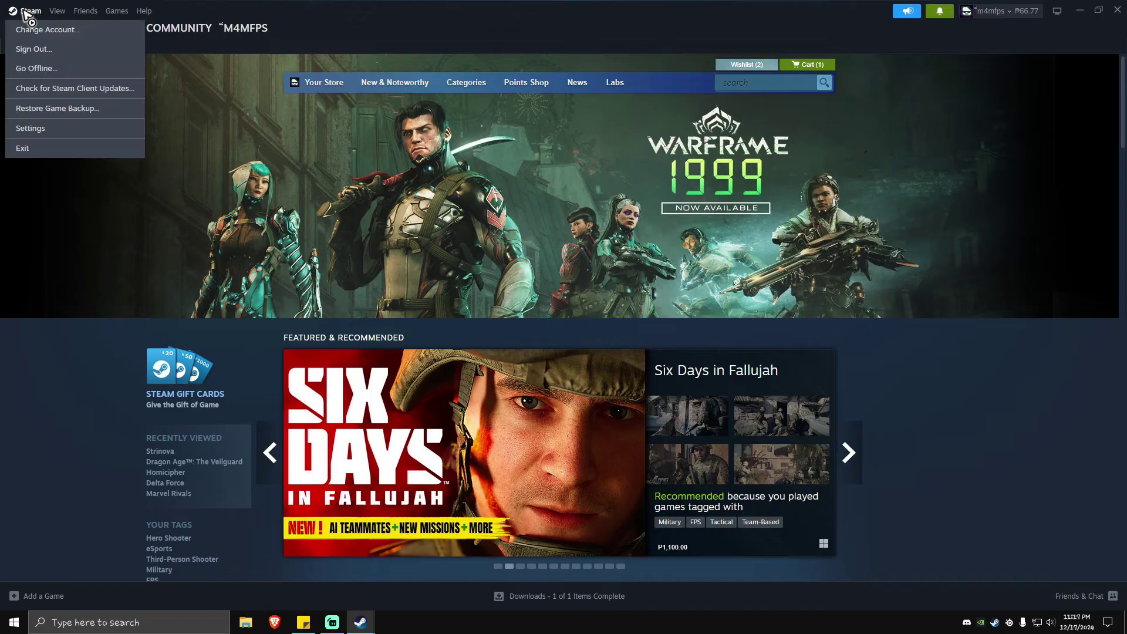
left_click(39, 127)
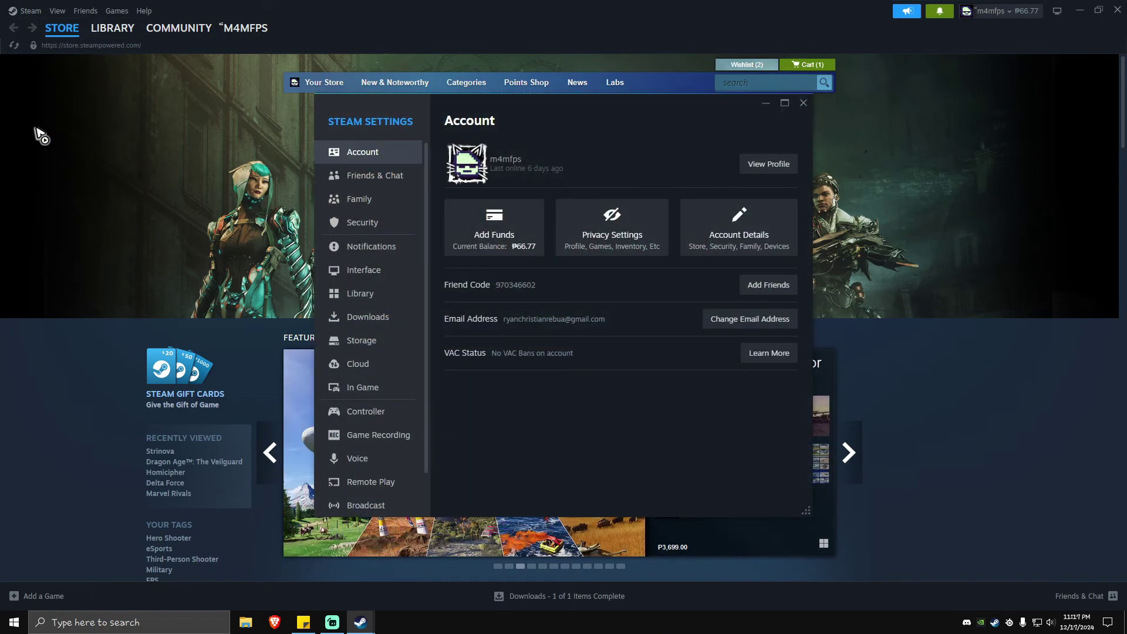
left_click(376, 318)
scroll(508, 287, "down", 2)
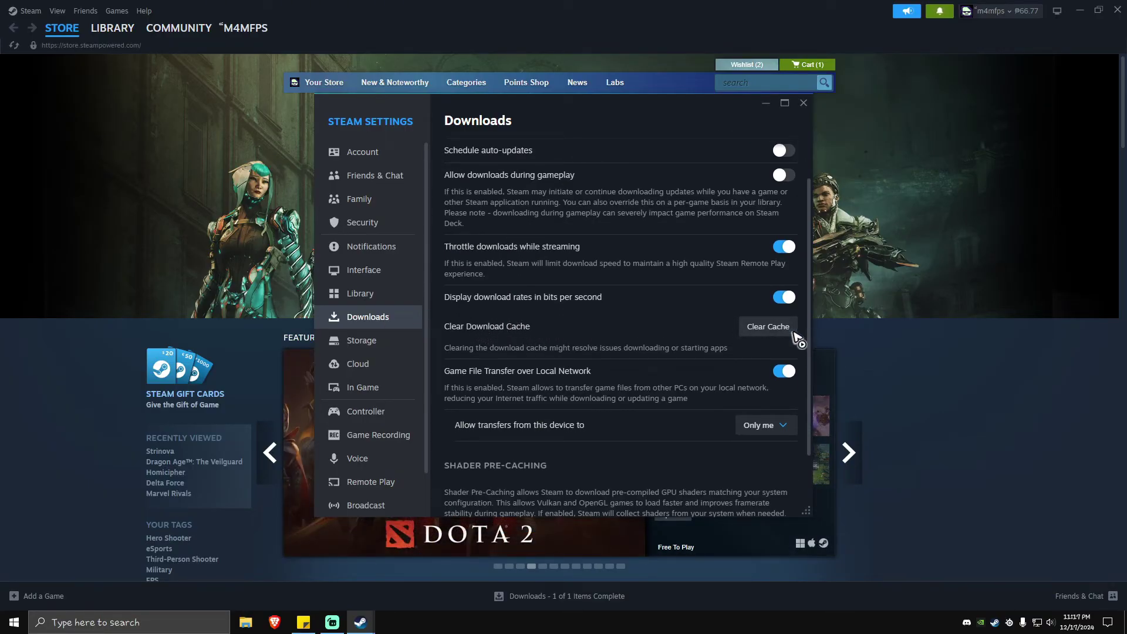
left_click(758, 333)
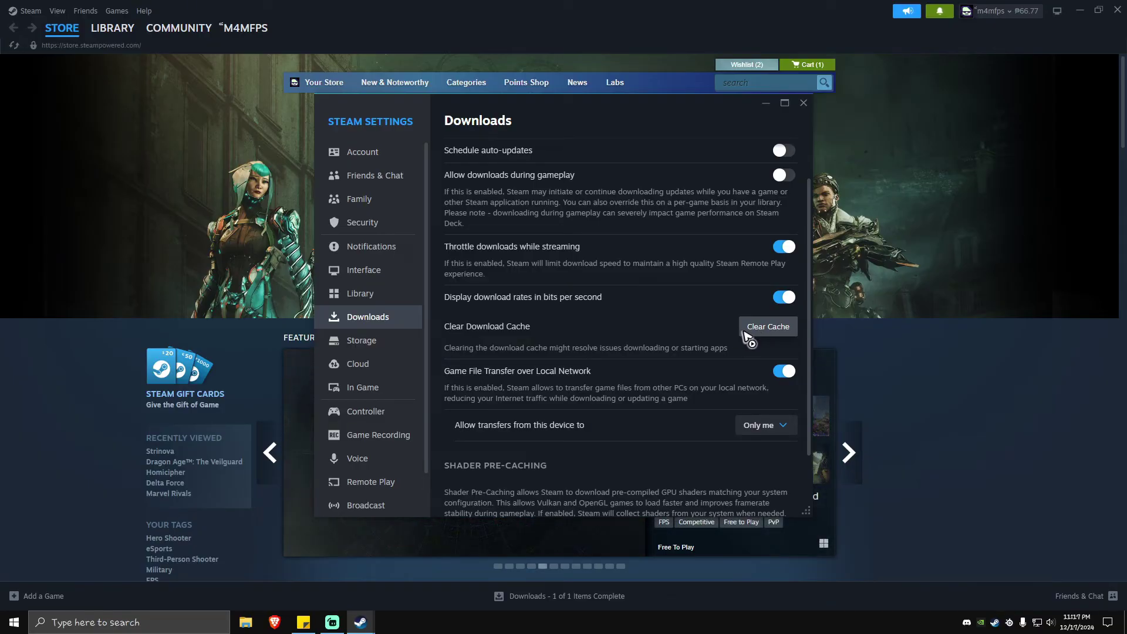
left_click(803, 104)
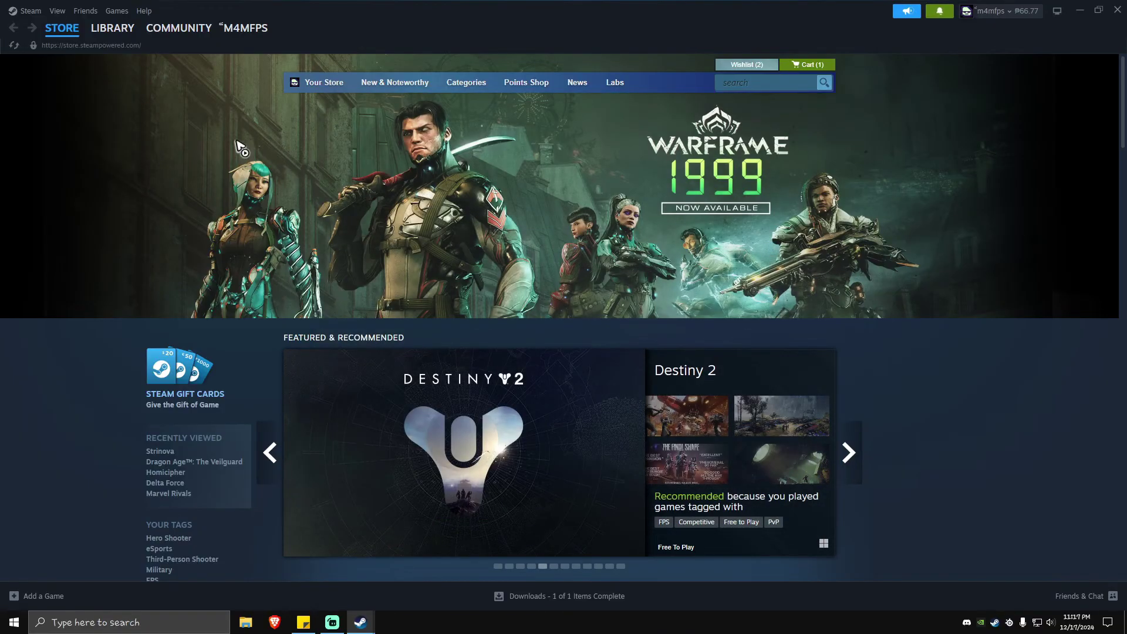
Verify Counter-Strike 2's game files through its Library Properties > Installed Files, then close Properties.
left_click(114, 36)
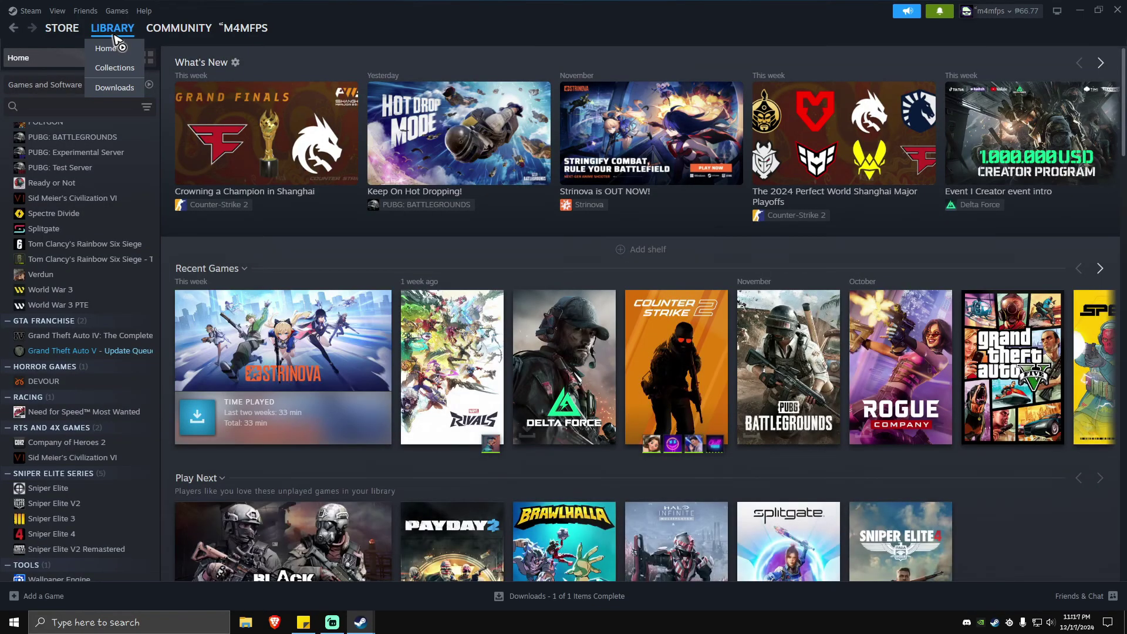
scroll(117, 294, "up", 6)
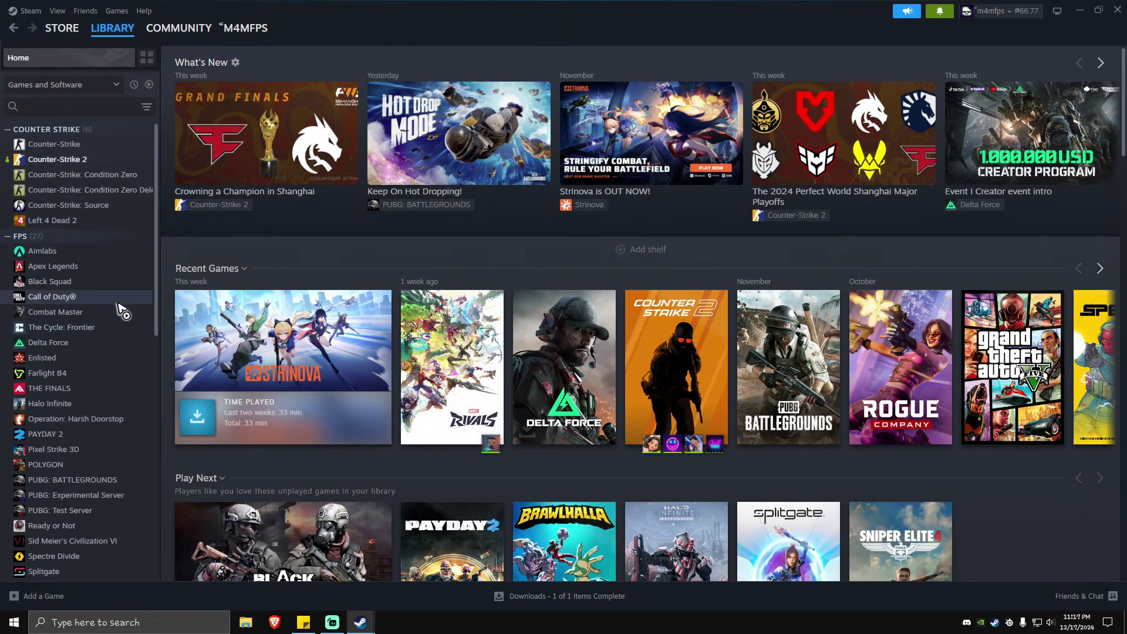
left_click(66, 160)
right_click(66, 160)
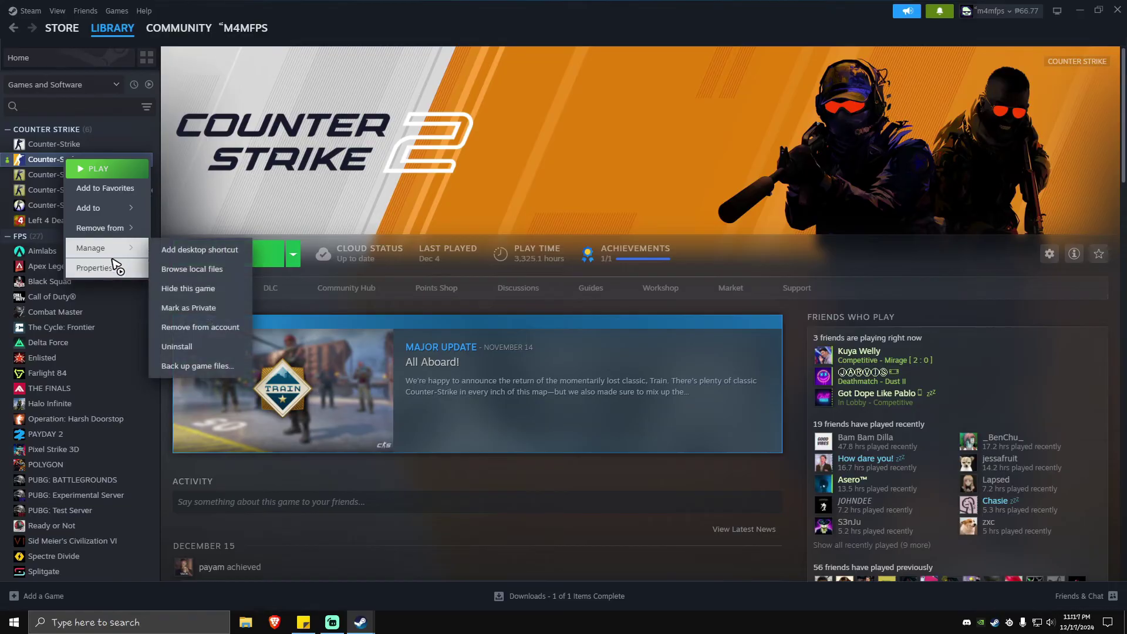
left_click(103, 262)
left_click(376, 242)
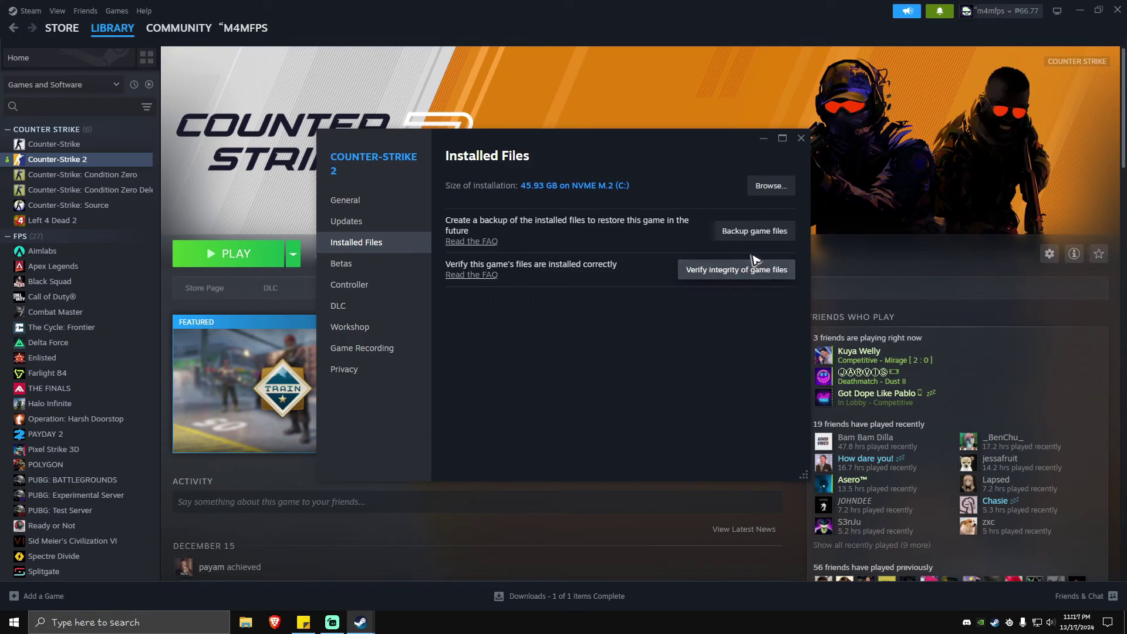
left_click(799, 140)
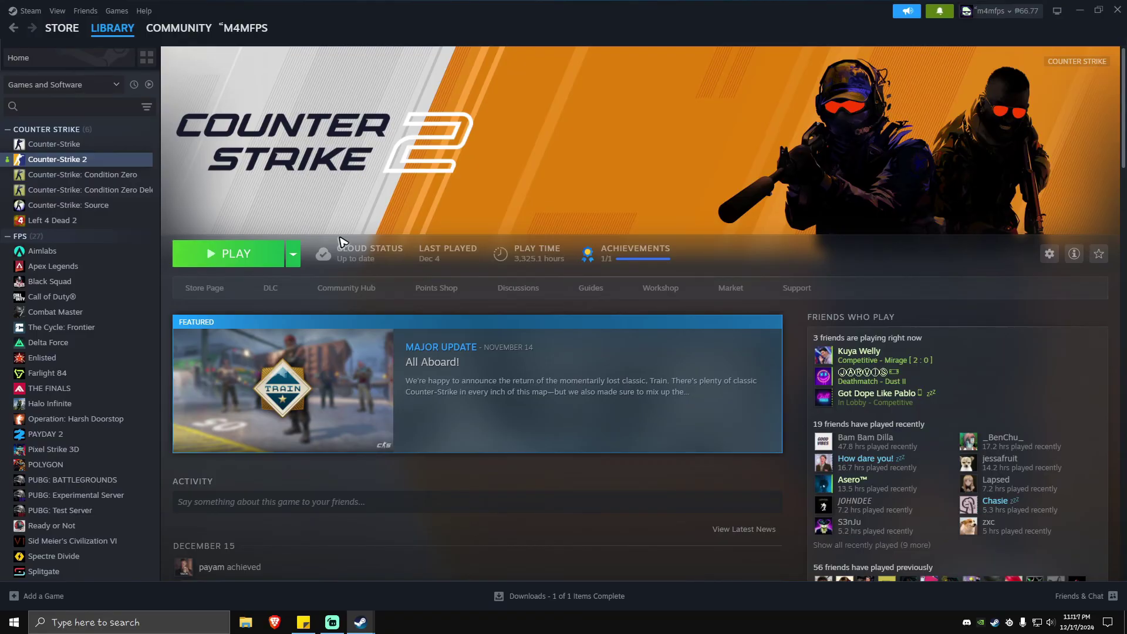
key("super+d")
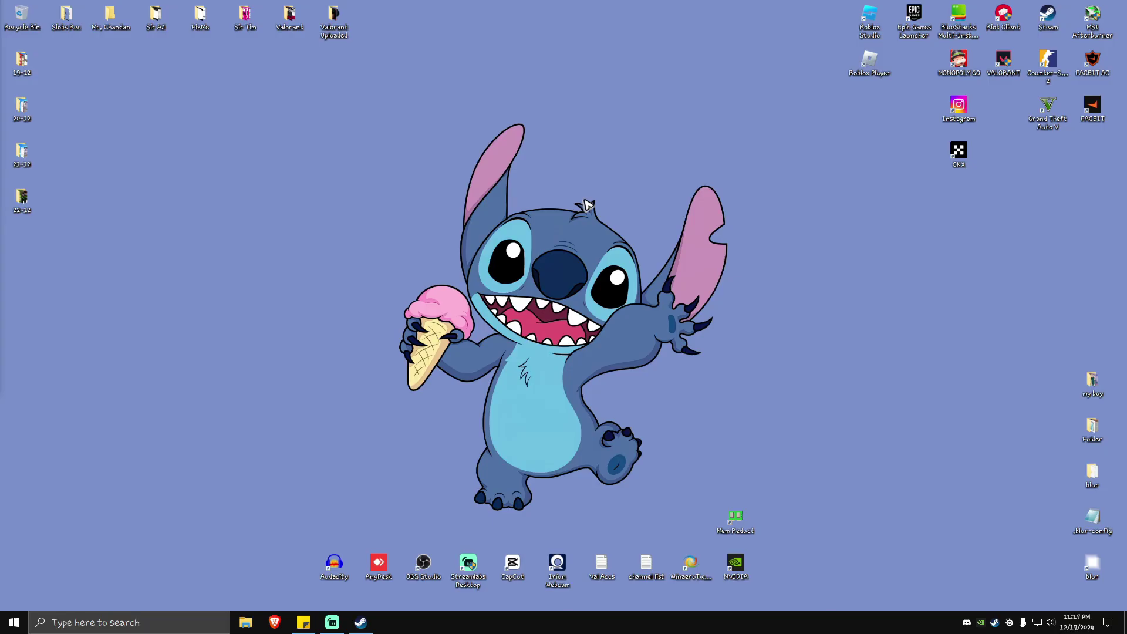